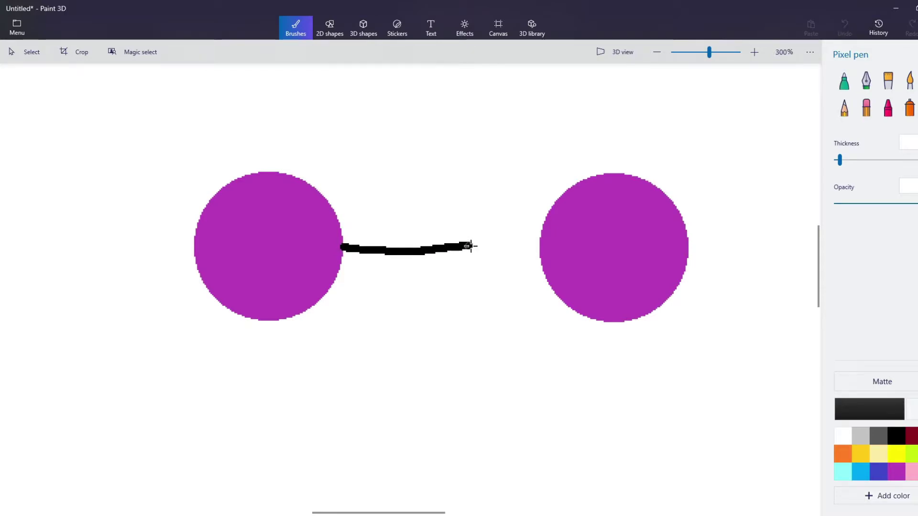
# Scribble a black pupil inside each of the two purple circles with the Pixel pen
pyautogui.moveTo(263, 233)
pyautogui.mouseDown()
pyautogui.moveTo(301, 246)
pyautogui.moveTo(244, 247)
pyautogui.moveTo(287, 250)
pyautogui.mouseUp()
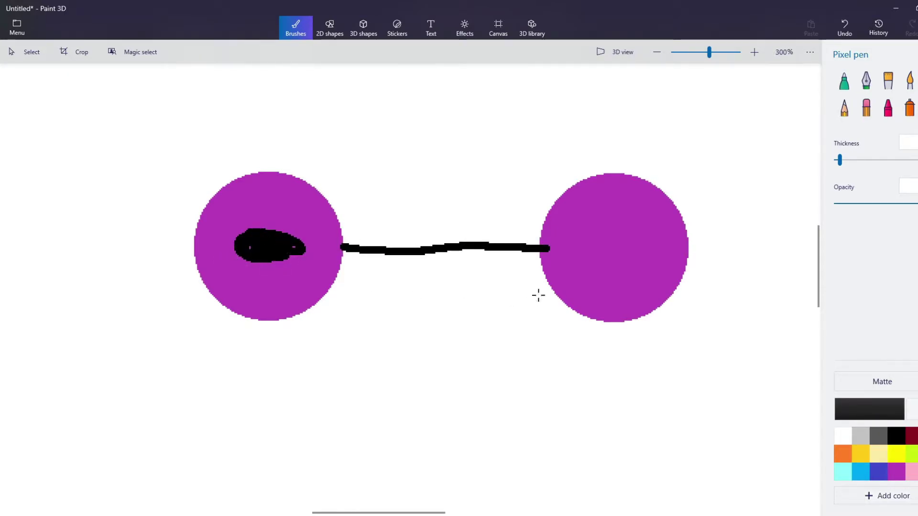
pyautogui.moveTo(620, 240); pyautogui.dragTo(617, 245)
# Draw a wide, curved smile in bright green below the two eyes
pyautogui.scroll(-8, 402, 323)
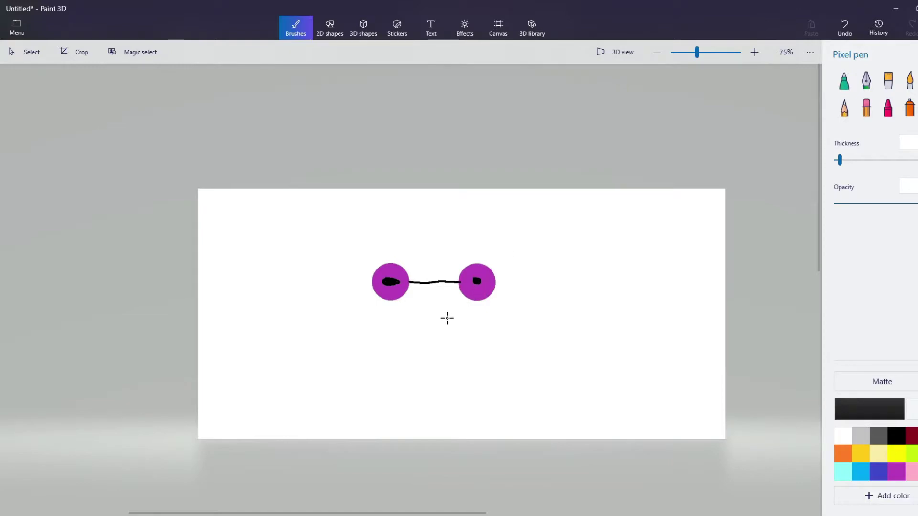
pyautogui.scroll(1, 430, 338)
pyautogui.scroll(2, 428, 341)
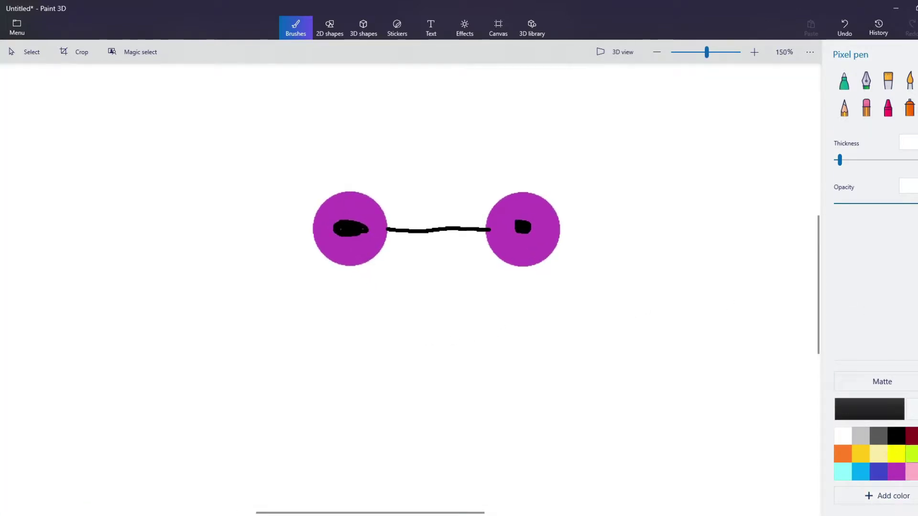
pyautogui.click(911, 453)
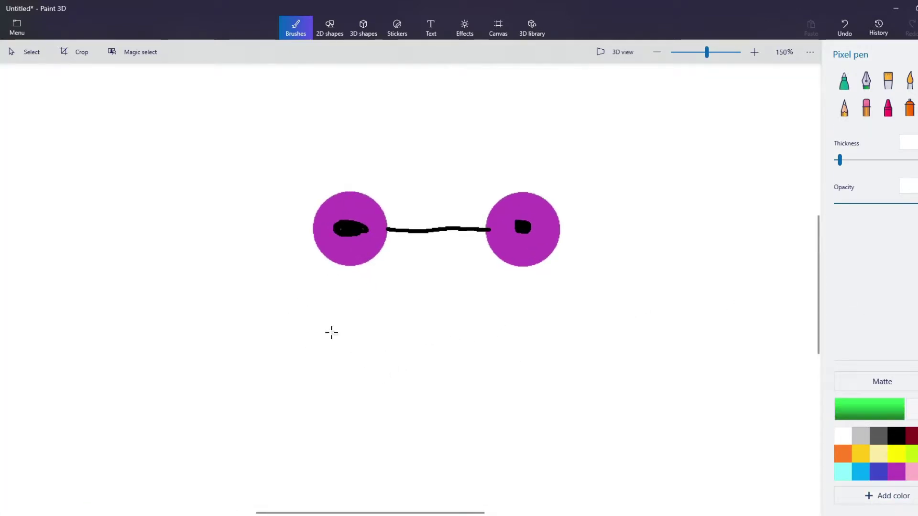
pyautogui.moveTo(300, 320)
pyautogui.mouseDown()
pyautogui.moveTo(326, 393)
pyautogui.moveTo(412, 417)
pyautogui.moveTo(515, 391)
pyautogui.moveTo(543, 334)
pyautogui.mouseUp()
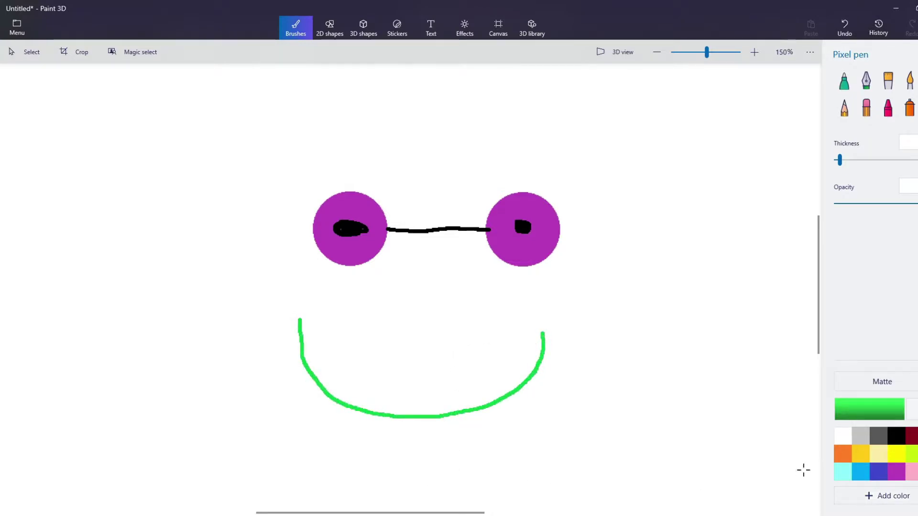
# Draw a black pig snout with two nostrils and an oval outline between the eyes and the smile
pyautogui.click(893, 434)
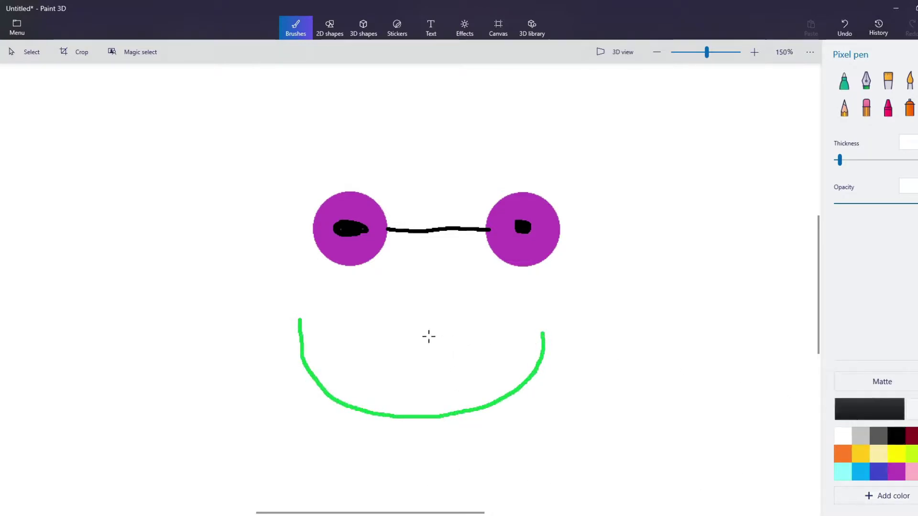
pyautogui.click(414, 297)
pyautogui.moveTo(448, 292)
pyautogui.mouseDown()
pyautogui.moveTo(401, 284)
pyautogui.moveTo(401, 306)
pyautogui.moveTo(437, 314)
pyautogui.moveTo(467, 307)
pyautogui.moveTo(443, 280)
pyautogui.moveTo(420, 277)
pyautogui.mouseUp()
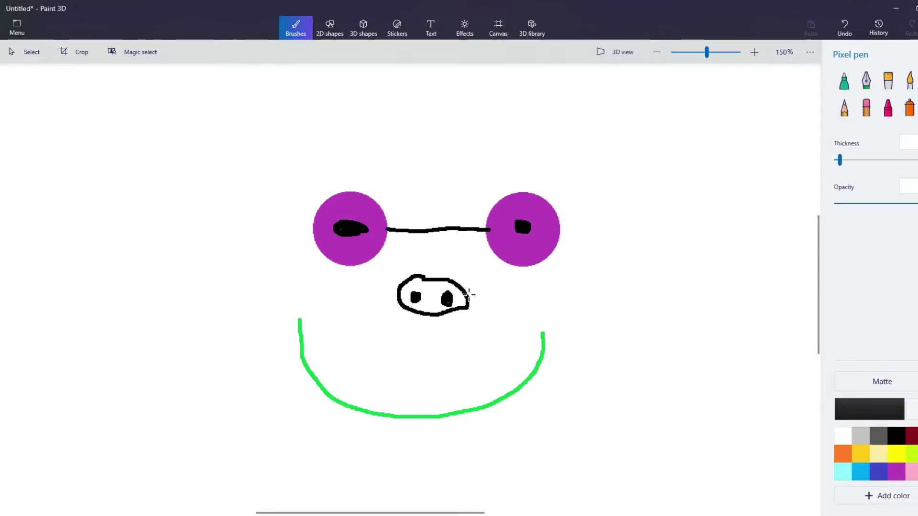
# Undo the snout outline and second nostril, and redraw them smaller around the remaining nostril
pyautogui.click(844, 28)
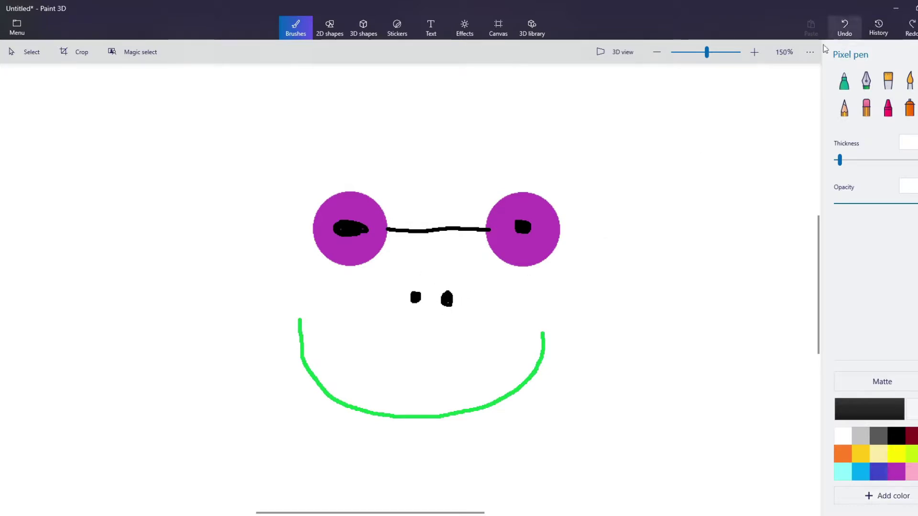
pyautogui.click(844, 32)
pyautogui.click(844, 33)
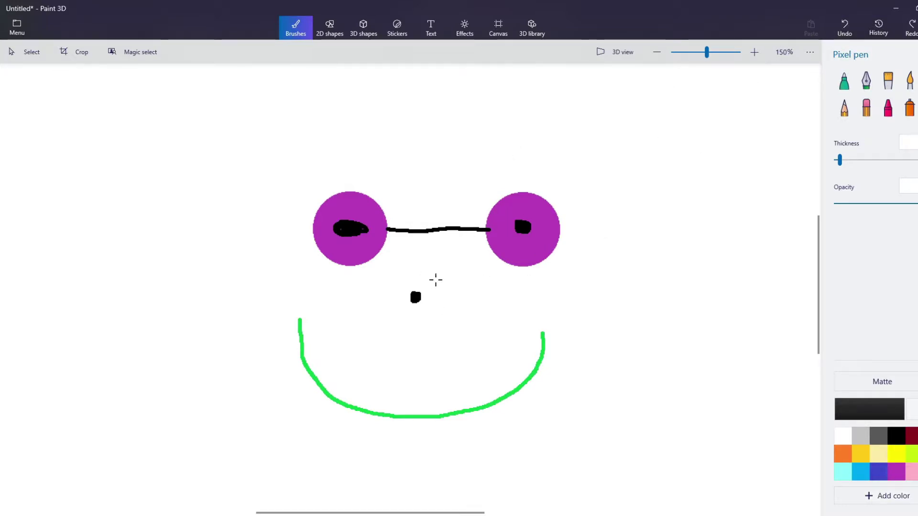
pyautogui.moveTo(437, 297)
pyautogui.mouseDown()
pyautogui.moveTo(412, 285)
pyautogui.moveTo(404, 299)
pyautogui.moveTo(448, 309)
pyautogui.moveTo(450, 290)
pyautogui.moveTo(419, 283)
pyautogui.mouseUp()
# Draw a rounded black head outline around the face and a small stick-figure body with long arms beneath it
pyautogui.scroll(-1, 460, 308)
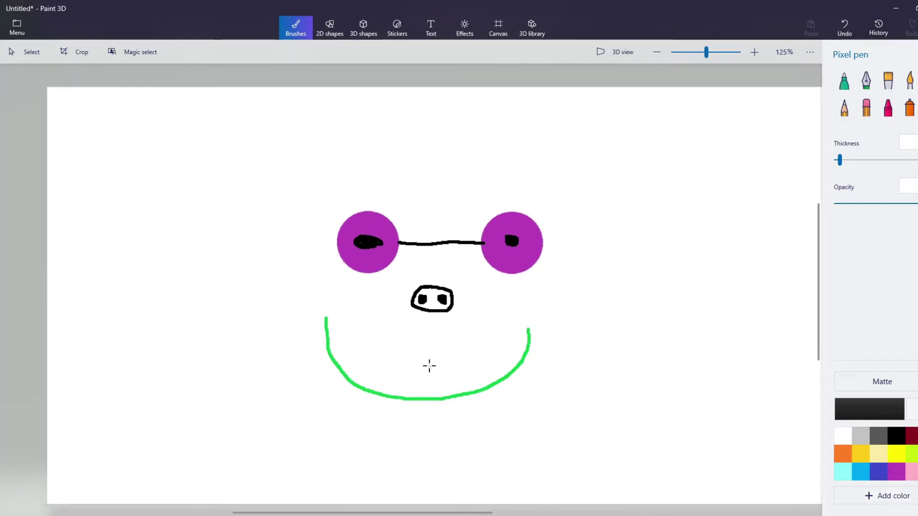
pyautogui.scroll(-2, 420, 209)
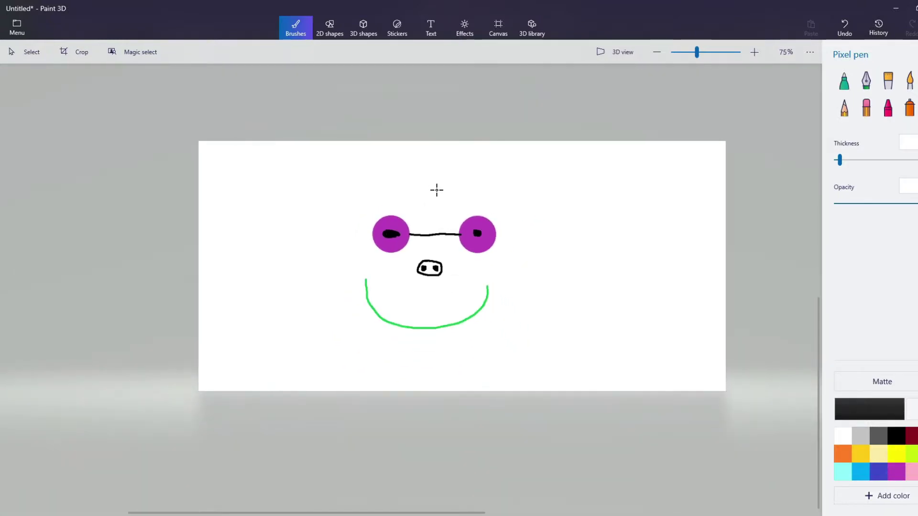
pyautogui.moveTo(409, 193)
pyautogui.mouseDown()
pyautogui.moveTo(347, 221)
pyautogui.moveTo(344, 297)
pyautogui.moveTo(355, 332)
pyautogui.moveTo(386, 343)
pyautogui.moveTo(496, 335)
pyautogui.moveTo(524, 268)
pyautogui.moveTo(504, 206)
pyautogui.moveTo(409, 193)
pyautogui.mouseUp()
pyautogui.moveTo(432, 370)
pyautogui.mouseDown()
pyautogui.moveTo(422, 381)
pyautogui.moveTo(445, 379)
pyautogui.moveTo(425, 354)
pyautogui.mouseUp()
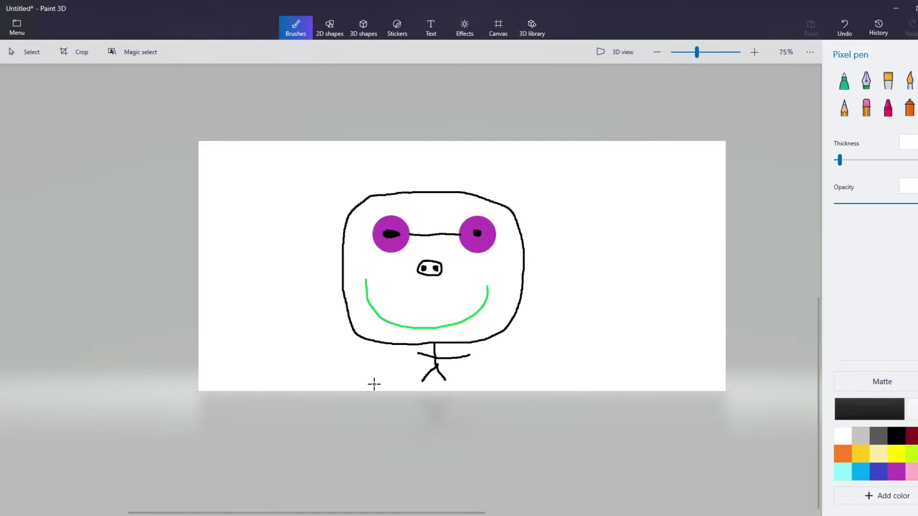
pyautogui.moveTo(421, 352)
pyautogui.mouseDown()
pyautogui.moveTo(407, 353)
pyautogui.moveTo(487, 286)
pyautogui.moveTo(433, 329)
pyautogui.mouseUp()
pyautogui.moveTo(466, 357); pyautogui.dragTo(529, 328)
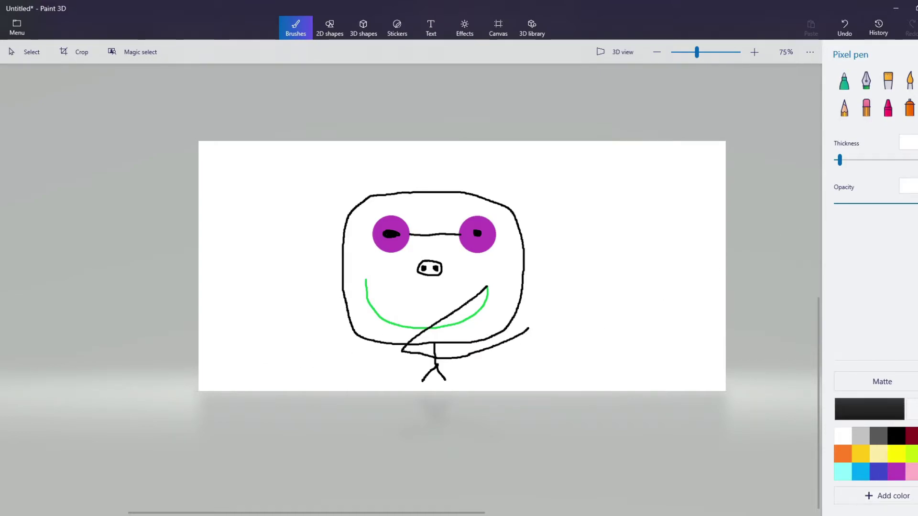
# Scribble light turquoise loops with the Calligraphy pen over the blank area to the right of the face
pyautogui.click(850, 472)
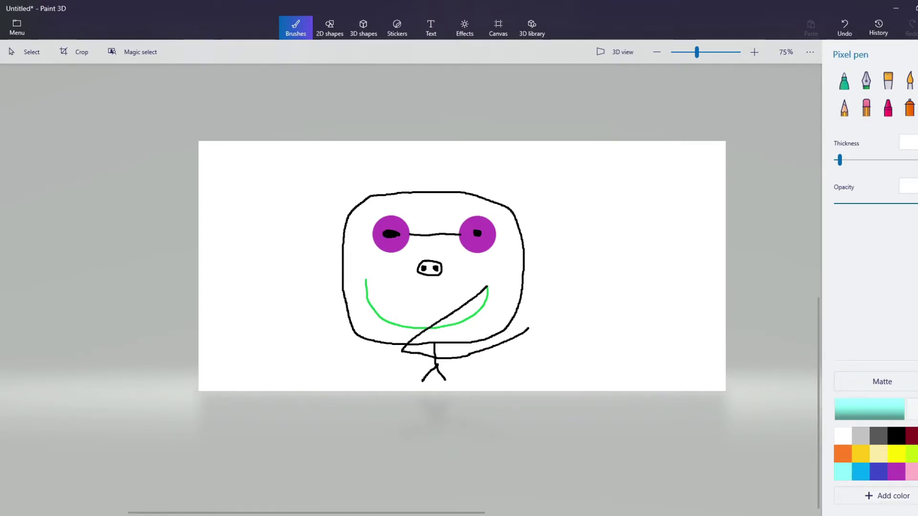
pyautogui.click(866, 80)
pyautogui.moveTo(552, 193)
pyautogui.mouseDown()
pyautogui.moveTo(548, 237)
pyautogui.moveTo(553, 228)
pyautogui.moveTo(584, 231)
pyautogui.mouseUp()
pyautogui.moveTo(569, 342)
pyautogui.mouseDown()
pyautogui.moveTo(597, 401)
pyautogui.moveTo(666, 344)
pyautogui.moveTo(710, 331)
pyautogui.moveTo(731, 348)
pyautogui.moveTo(643, 293)
pyautogui.mouseUp()
pyautogui.moveTo(688, 220)
pyautogui.mouseDown()
pyautogui.moveTo(693, 242)
pyautogui.moveTo(641, 283)
pyautogui.mouseUp()
pyautogui.moveTo(543, 200)
pyautogui.mouseDown()
pyautogui.moveTo(545, 162)
pyautogui.moveTo(651, 162)
pyautogui.moveTo(725, 191)
pyautogui.mouseUp()
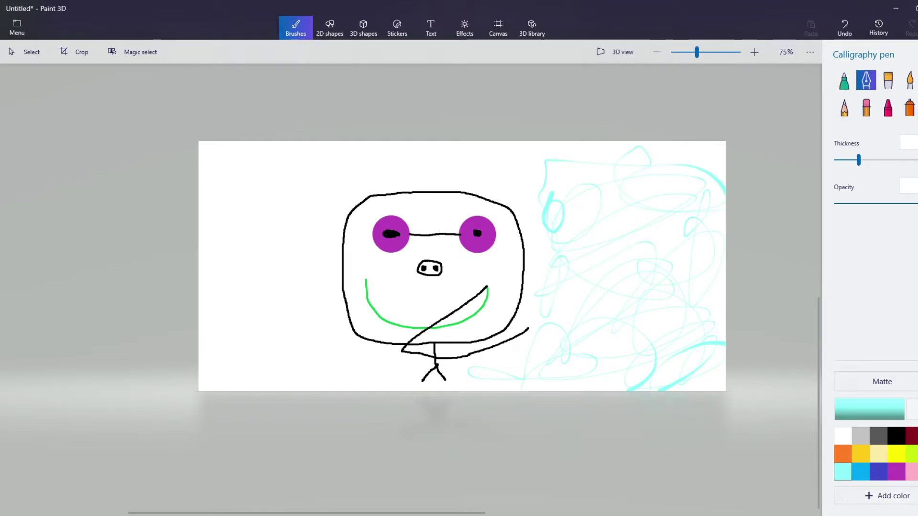
# Spray a yellow sun in the upper-right corner of the canvas with the Spray can
pyautogui.click(909, 108)
pyautogui.moveTo(672, 149)
pyautogui.mouseDown()
pyautogui.moveTo(702, 153)
pyautogui.moveTo(689, 134)
pyautogui.moveTo(697, 133)
pyautogui.moveTo(716, 159)
pyautogui.moveTo(726, 196)
pyautogui.moveTo(706, 219)
pyautogui.mouseUp()
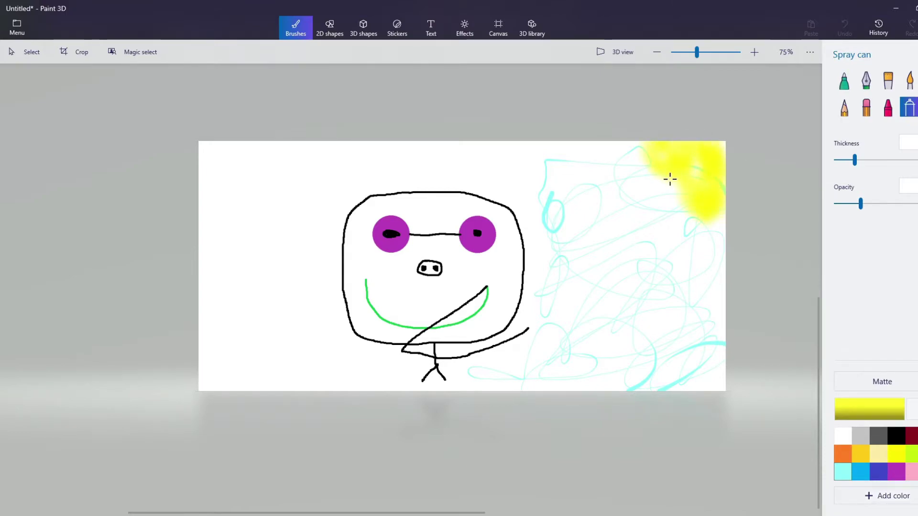
pyautogui.moveTo(601, 152); pyautogui.dragTo(572, 180)
pyautogui.moveTo(617, 201); pyautogui.dragTo(593, 261)
pyautogui.moveTo(675, 246)
pyautogui.mouseDown()
pyautogui.moveTo(668, 300)
pyautogui.moveTo(717, 303)
pyautogui.mouseUp()
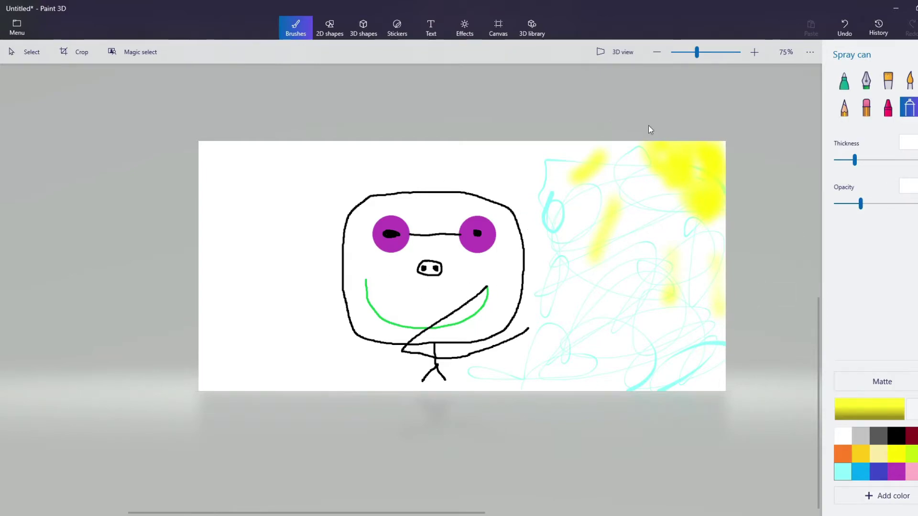
pyautogui.click(844, 28)
pyautogui.click(844, 27)
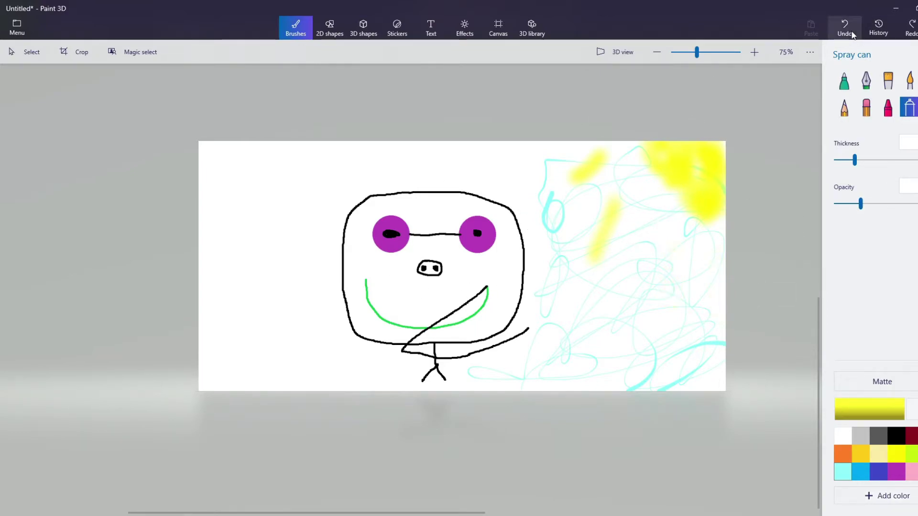
pyautogui.click(845, 27)
pyautogui.click(844, 28)
# Spray four short yellow rays fanning out from the sun across the turquoise scribbles
pyautogui.moveTo(617, 175); pyautogui.dragTo(579, 179)
pyautogui.moveTo(652, 196); pyautogui.dragTo(611, 225)
pyautogui.moveTo(689, 231)
pyautogui.mouseDown()
pyautogui.moveTo(650, 278)
pyautogui.moveTo(688, 234)
pyautogui.moveTo(711, 298)
pyautogui.mouseUp()
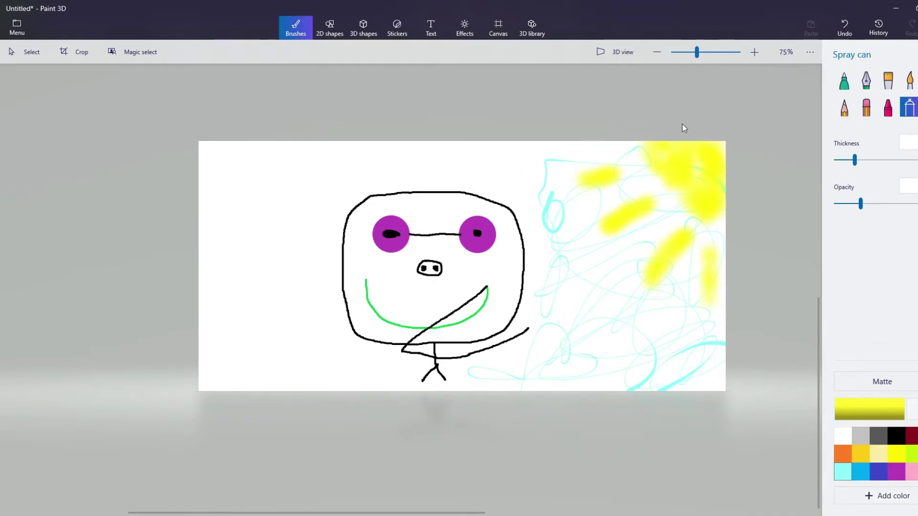
# Switch to the Pixel pen in black for drawing in the blank area left of the big face
pyautogui.click(897, 435)
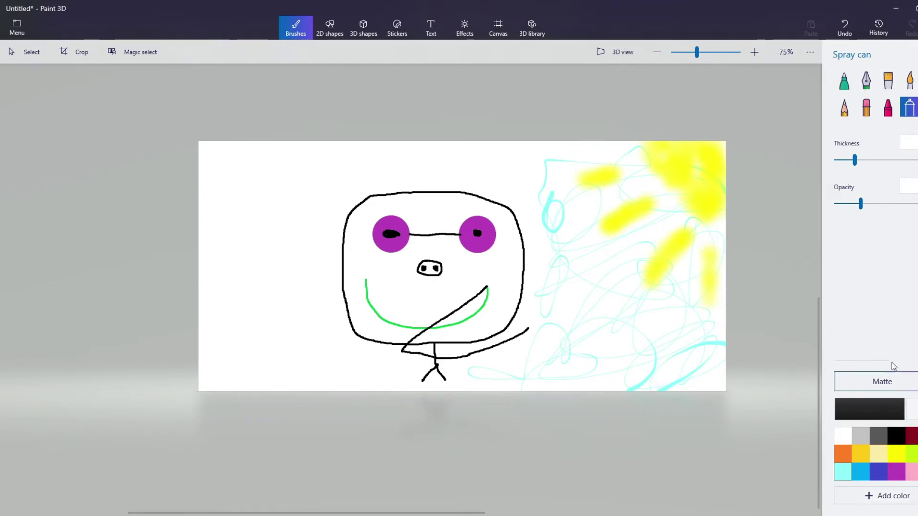
pyautogui.click(916, 106)
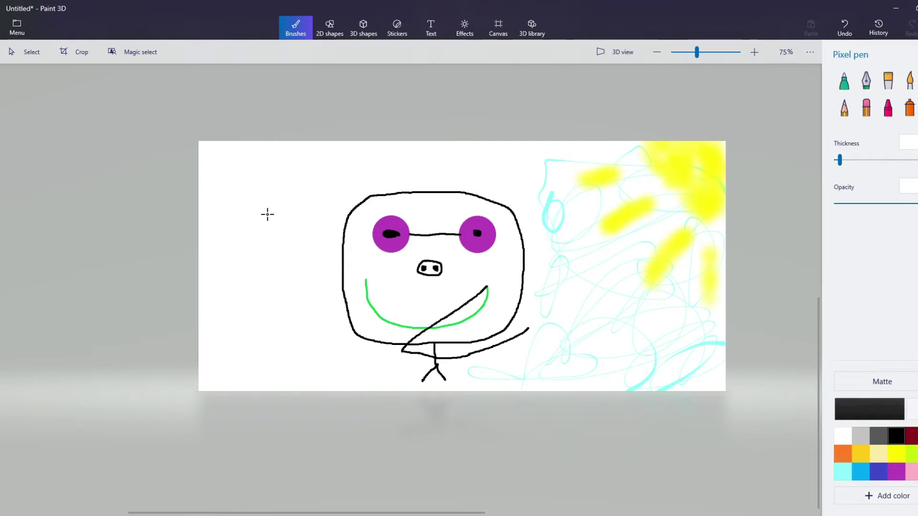
pyautogui.scroll(5, 242, 285)
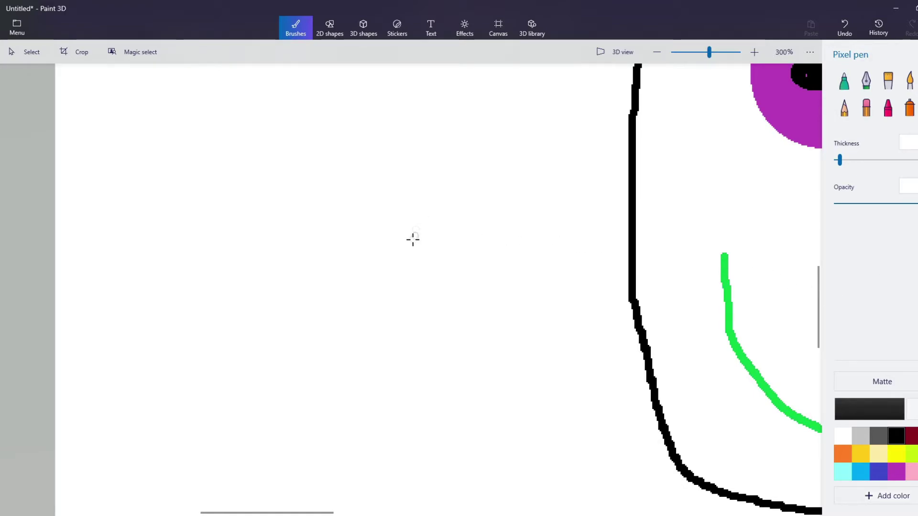
pyautogui.moveTo(290, 245)
pyautogui.mouseDown()
pyautogui.moveTo(264, 245)
pyautogui.moveTo(251, 270)
pyautogui.moveTo(267, 295)
pyautogui.moveTo(329, 295)
pyautogui.moveTo(327, 261)
pyautogui.moveTo(283, 243)
pyautogui.mouseUp()
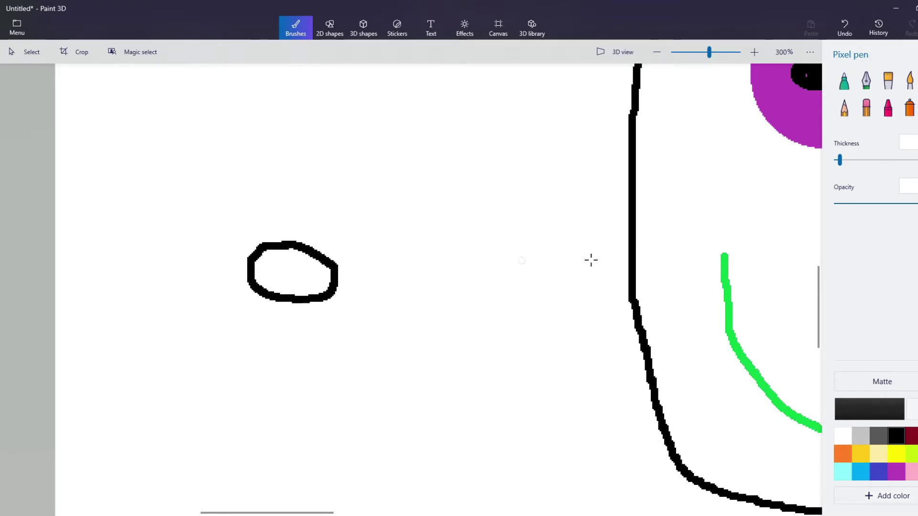
pyautogui.moveTo(842, 161); pyautogui.dragTo(837, 161)
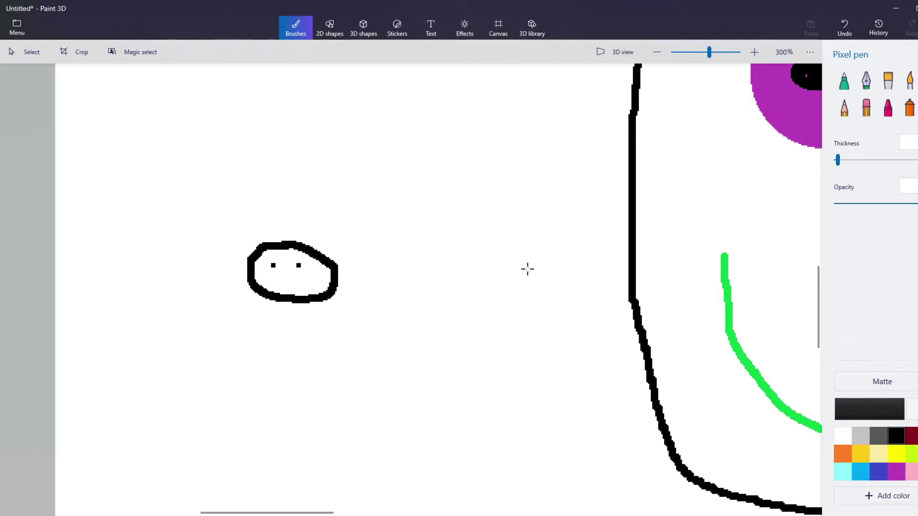
pyautogui.moveTo(835, 163); pyautogui.dragTo(838, 163)
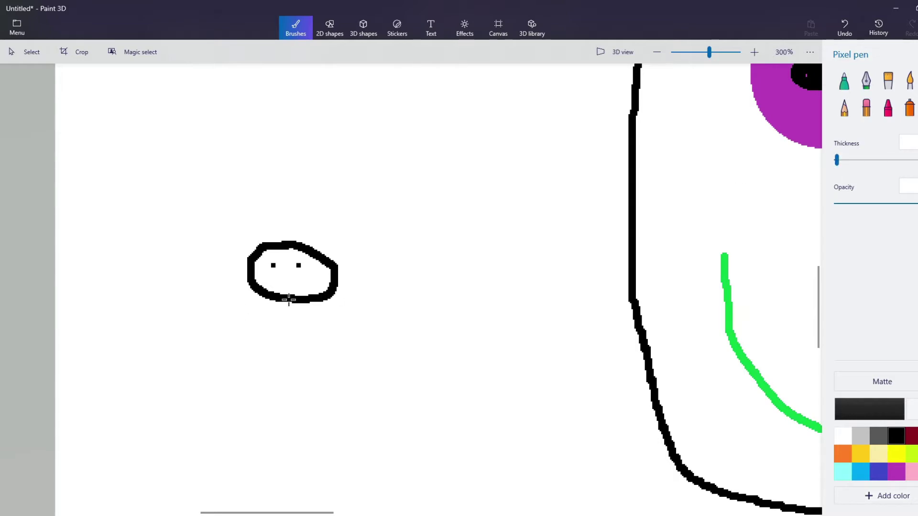
pyautogui.click(858, 29)
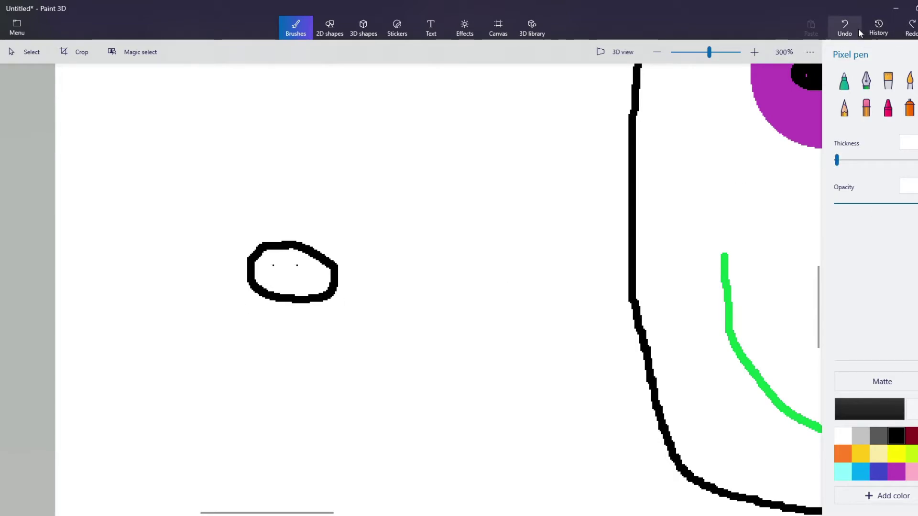
pyautogui.click(270, 264)
pyautogui.click(296, 263)
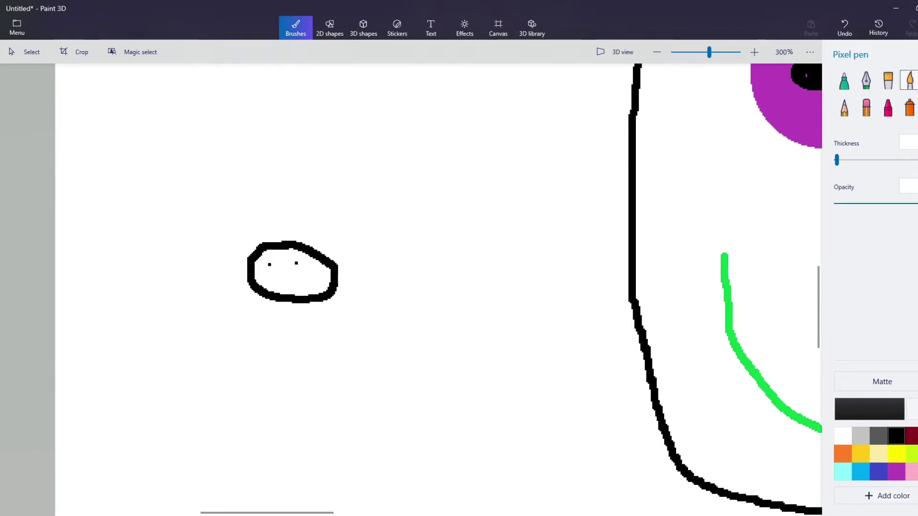
pyautogui.click(845, 28)
pyautogui.click(844, 28)
pyautogui.click(845, 28)
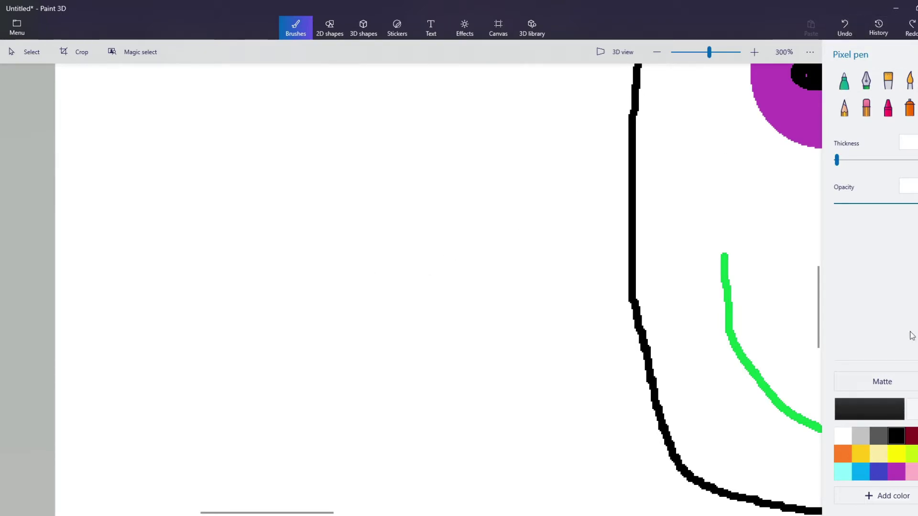
# Increase the pen thickness and draw a small black cat-head outline in the blank area left of the big face
pyautogui.moveTo(837, 161); pyautogui.dragTo(841, 162)
pyautogui.moveTo(281, 239)
pyautogui.mouseDown()
pyautogui.moveTo(259, 238)
pyautogui.moveTo(214, 269)
pyautogui.moveTo(237, 306)
pyautogui.moveTo(325, 298)
pyautogui.moveTo(326, 256)
pyautogui.moveTo(289, 241)
pyautogui.moveTo(250, 241)
pyautogui.moveTo(244, 285)
pyautogui.moveTo(300, 289)
pyautogui.moveTo(312, 255)
pyautogui.moveTo(275, 242)
pyautogui.mouseUp()
pyautogui.click(845, 27)
# Reduce the pen thickness and dot two small eyes and a slightly larger nose inside the small head
pyautogui.moveTo(841, 161); pyautogui.dragTo(835, 160)
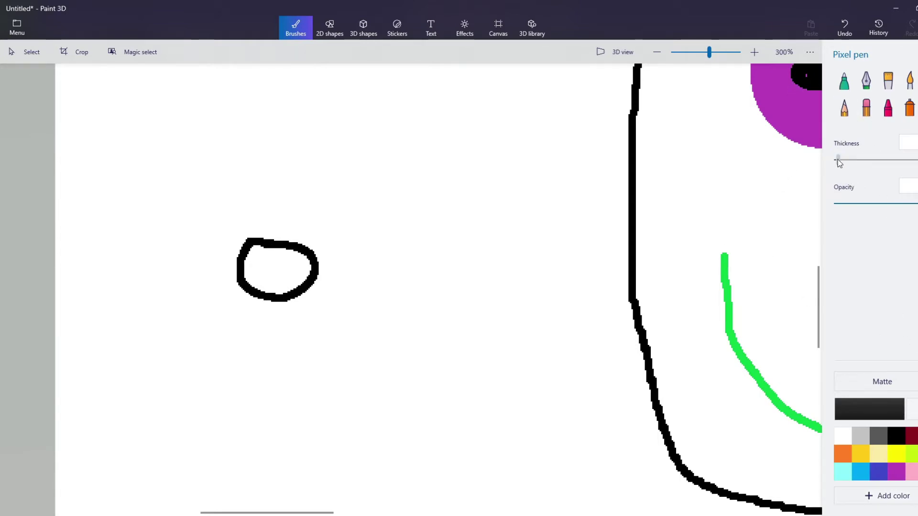
pyautogui.scroll(5, 255, 263)
pyautogui.click(249, 261)
pyautogui.click(408, 253)
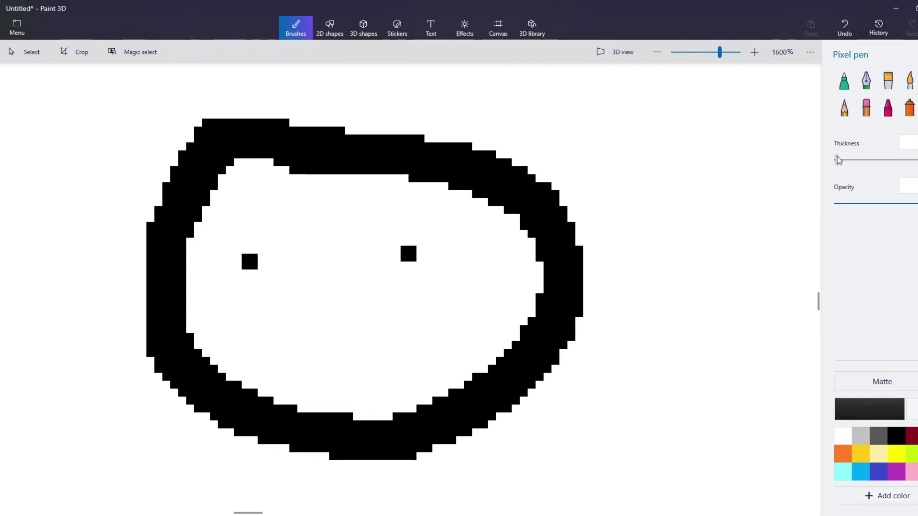
pyautogui.click(330, 304)
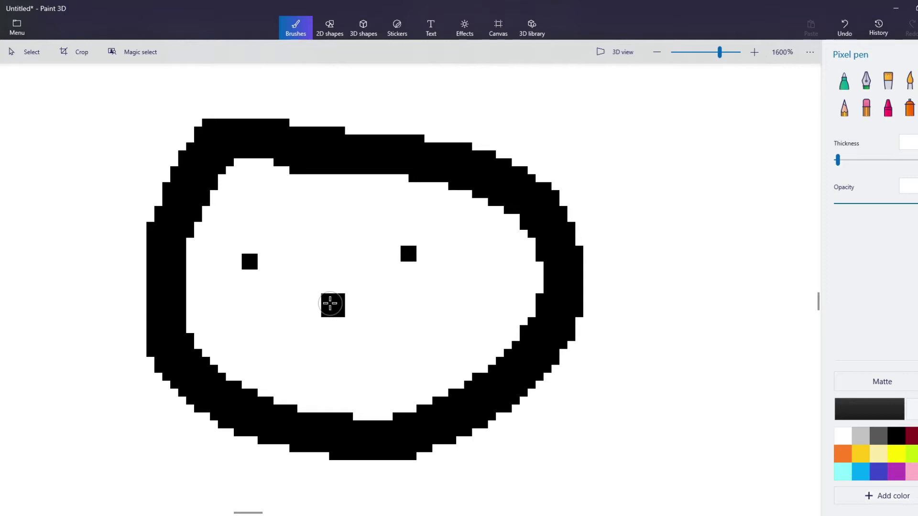
# Draw a downturned mouth below the small head's nose and whiskers on both sides using the thinnest pen
pyautogui.click(836, 160)
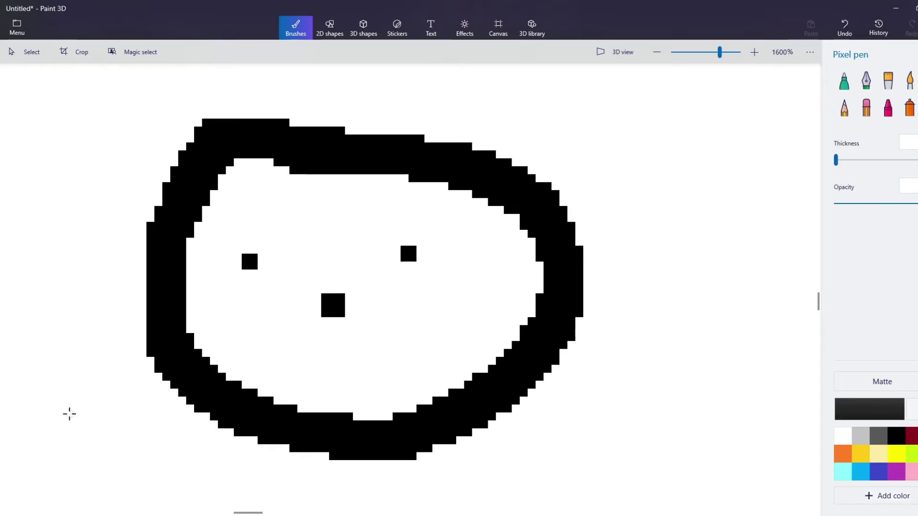
pyautogui.moveTo(318, 313)
pyautogui.mouseDown()
pyautogui.moveTo(288, 329)
pyautogui.moveTo(341, 315)
pyautogui.moveTo(355, 334)
pyautogui.mouseUp()
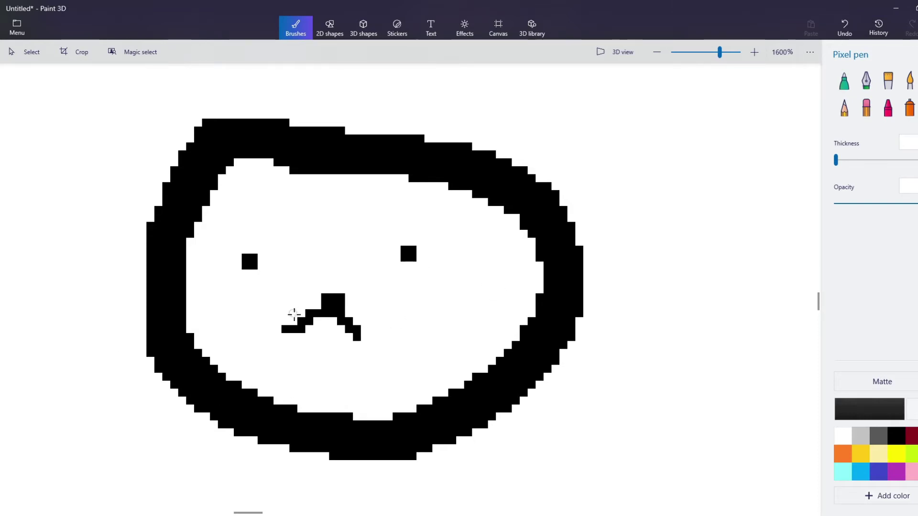
pyautogui.moveTo(287, 332)
pyautogui.mouseDown()
pyautogui.moveTo(278, 337)
pyautogui.moveTo(285, 305)
pyautogui.moveTo(269, 288)
pyautogui.moveTo(213, 296)
pyautogui.mouseUp()
pyautogui.moveTo(239, 329); pyautogui.dragTo(220, 329)
pyautogui.moveTo(347, 315); pyautogui.dragTo(407, 287)
pyautogui.moveTo(378, 319); pyautogui.dragTo(440, 312)
pyautogui.moveTo(401, 337); pyautogui.dragTo(457, 337)
pyautogui.scroll(-2, 407, 339)
pyautogui.scroll(-4, 428, 360)
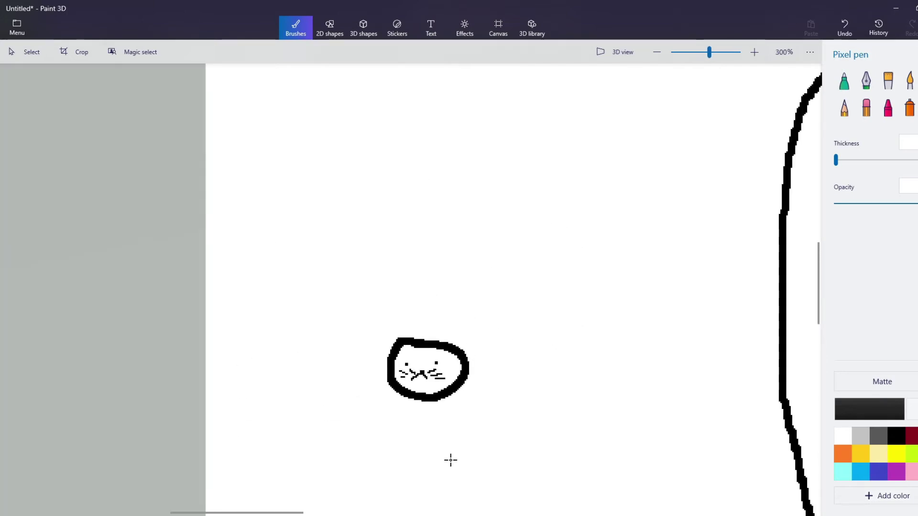
pyautogui.scroll(4, 467, 484)
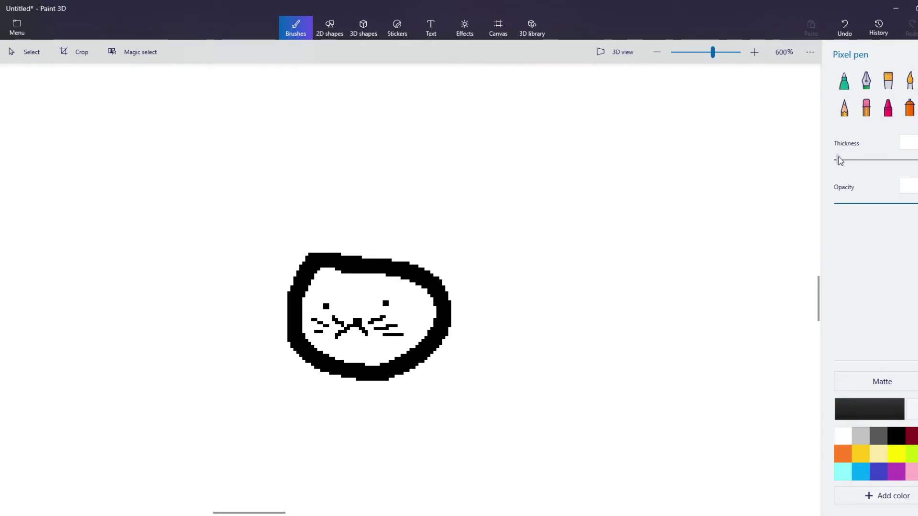
# Draw two pointed black ears on the small cat's head and a large rounded body outline beneath it
pyautogui.moveTo(307, 259)
pyautogui.mouseDown()
pyautogui.moveTo(310, 239)
pyautogui.moveTo(351, 266)
pyautogui.moveTo(421, 235)
pyautogui.moveTo(447, 287)
pyautogui.moveTo(443, 301)
pyautogui.mouseUp()
pyautogui.scroll(-2, 425, 353)
pyautogui.scroll(-4, 425, 353)
pyautogui.scroll(2, 416, 490)
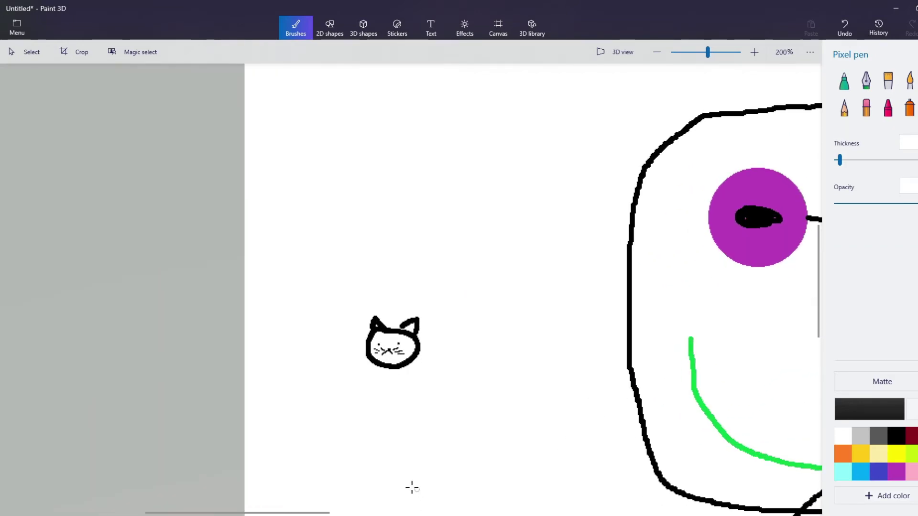
pyautogui.scroll(2, 416, 490)
pyautogui.moveTo(348, 247)
pyautogui.mouseDown()
pyautogui.moveTo(309, 270)
pyautogui.moveTo(274, 341)
pyautogui.moveTo(337, 395)
pyautogui.moveTo(430, 388)
pyautogui.moveTo(480, 289)
pyautogui.moveTo(419, 246)
pyautogui.mouseUp()
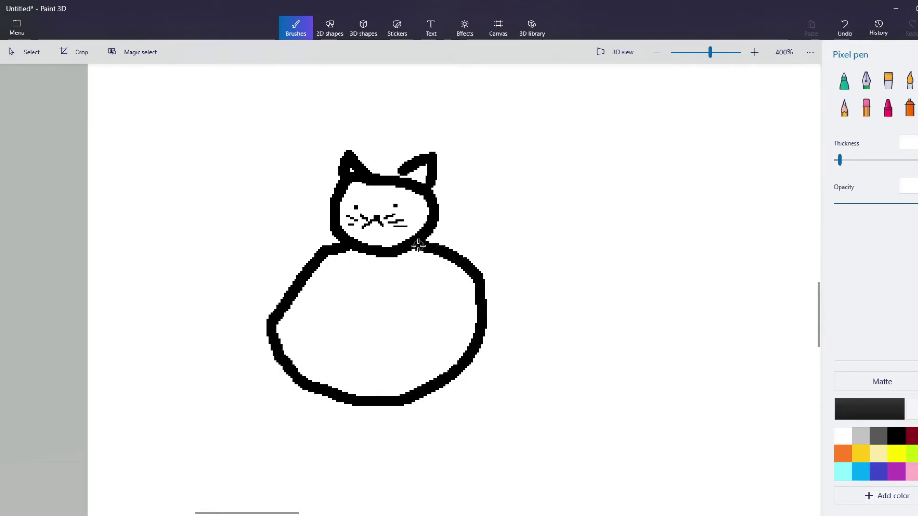
# Draw two short legs under the cat's body and two small U-shaped front paws on its upper part
pyautogui.scroll(-2, 502, 410)
pyautogui.scroll(6, 452, 494)
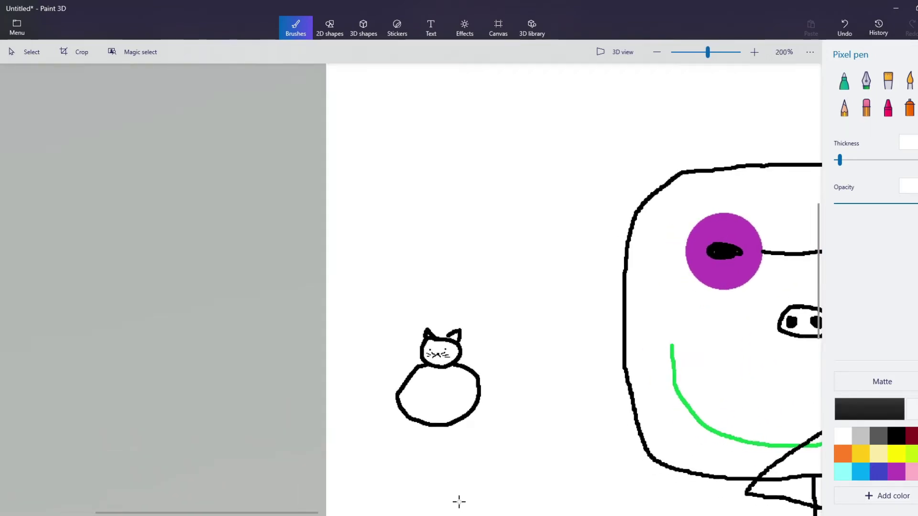
pyautogui.moveTo(347, 304)
pyautogui.mouseDown()
pyautogui.moveTo(351, 324)
pyautogui.moveTo(378, 310)
pyautogui.mouseUp()
pyautogui.moveTo(470, 301)
pyautogui.mouseDown()
pyautogui.moveTo(468, 311)
pyautogui.moveTo(480, 286)
pyautogui.mouseUp()
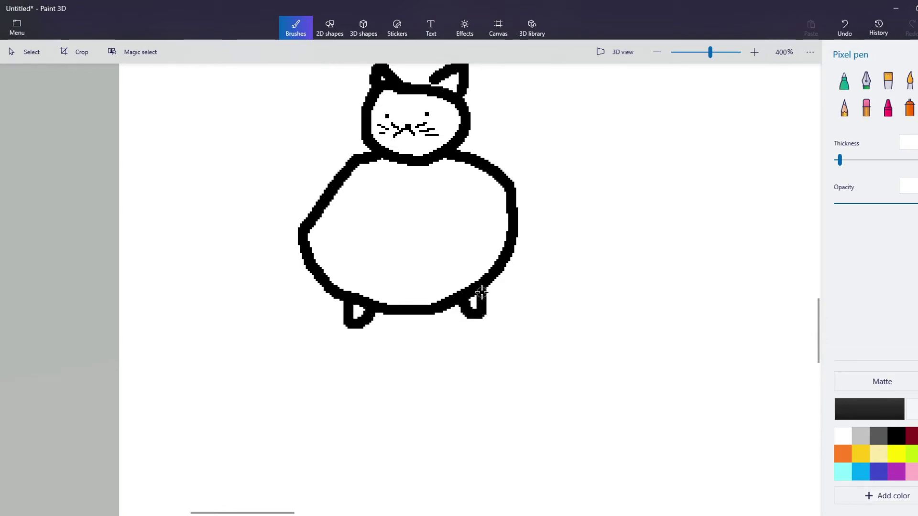
pyautogui.moveTo(342, 199)
pyautogui.mouseDown()
pyautogui.moveTo(347, 218)
pyautogui.moveTo(359, 200)
pyautogui.mouseUp()
pyautogui.moveTo(455, 198)
pyautogui.mouseDown()
pyautogui.moveTo(465, 219)
pyautogui.moveTo(480, 196)
pyautogui.mouseUp()
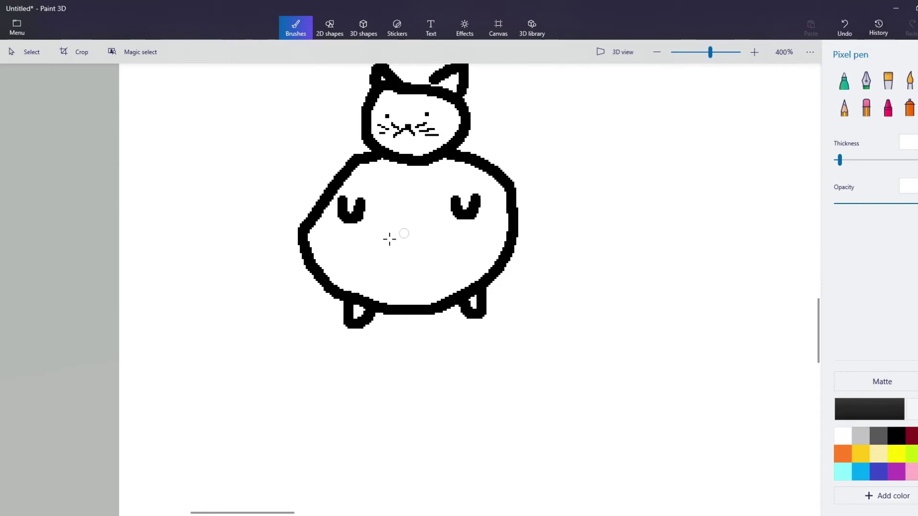
pyautogui.scroll(-3, 432, 223)
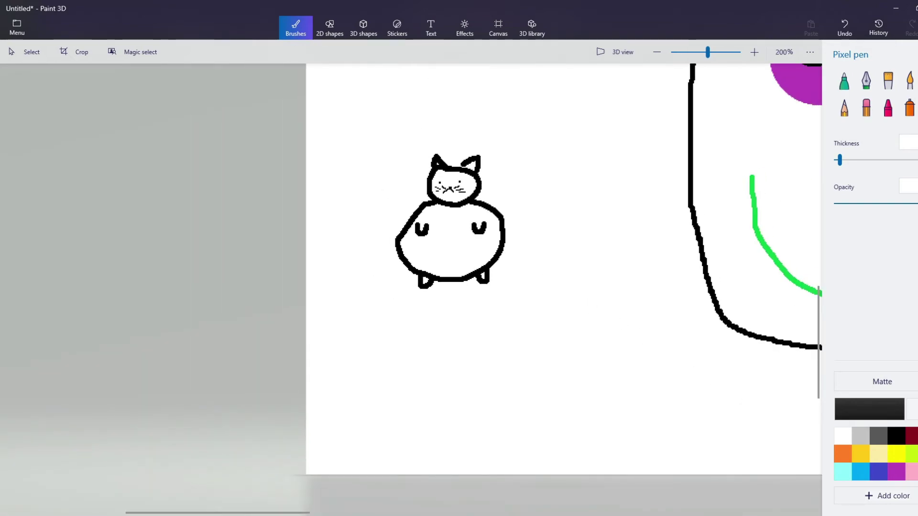
# Colour the cat's body and head orange using the Spray can at a reduced thickness
pyautogui.click(843, 453)
pyautogui.click(908, 108)
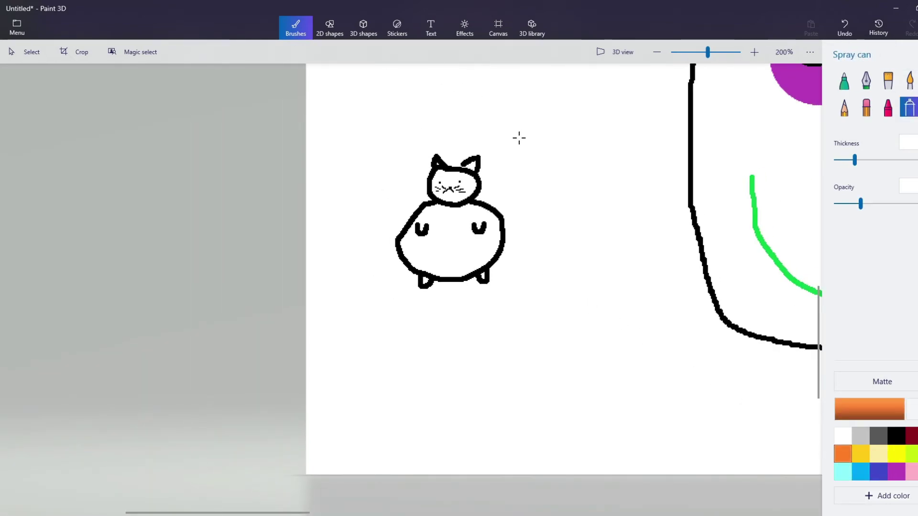
pyautogui.scroll(-1, 430, 164)
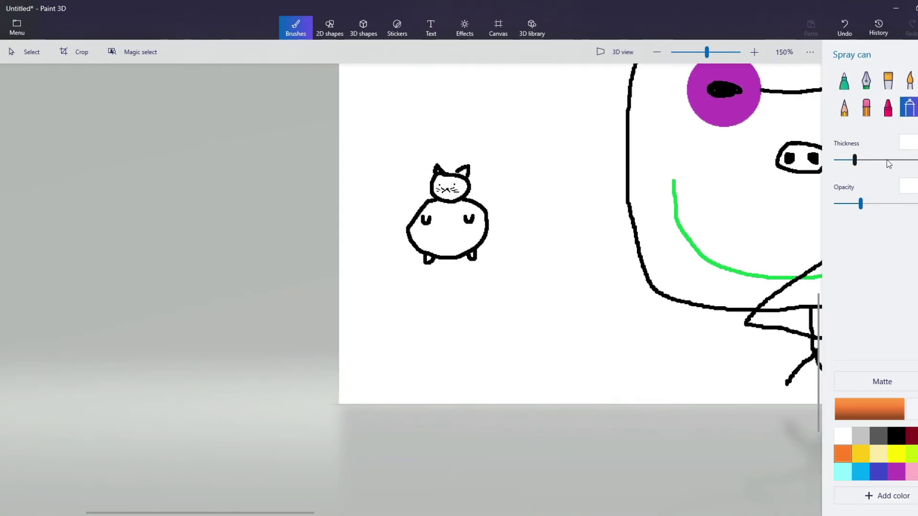
pyautogui.scroll(-2, 888, 163)
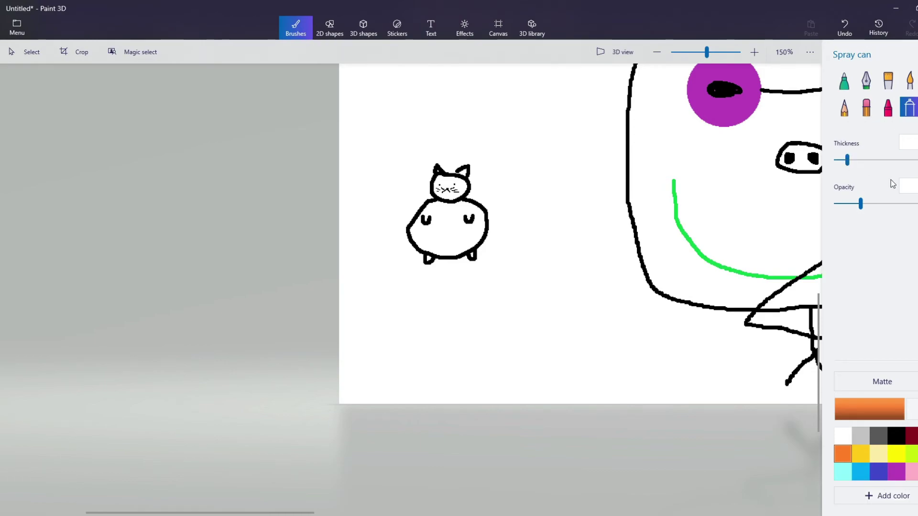
pyautogui.moveTo(459, 227)
pyautogui.mouseDown()
pyautogui.moveTo(430, 229)
pyautogui.moveTo(440, 228)
pyautogui.moveTo(438, 186)
pyautogui.moveTo(450, 193)
pyautogui.mouseUp()
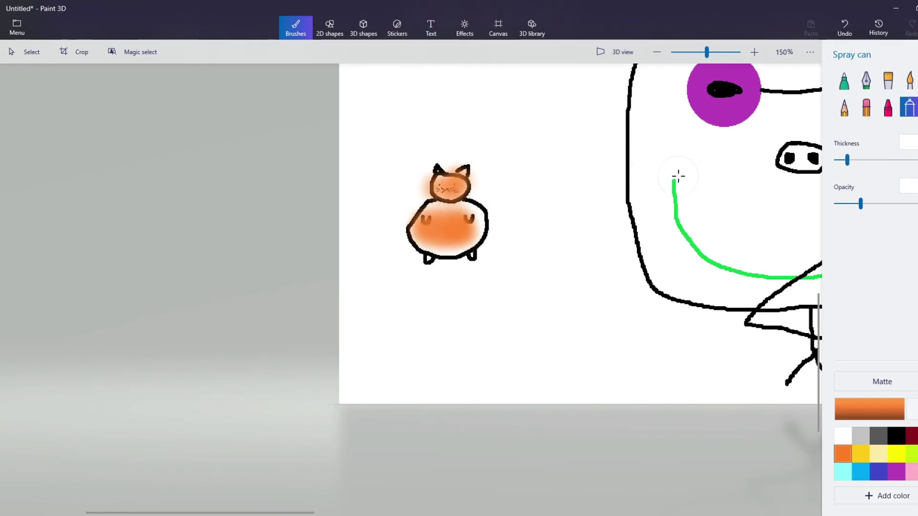
# Scribble a light cyan sky with the Calligraphy pen across the blank areas above the big face, around the cat and below the face
pyautogui.scroll(-1, 534, 284)
pyautogui.scroll(-3, 534, 284)
pyautogui.scroll(1, 516, 305)
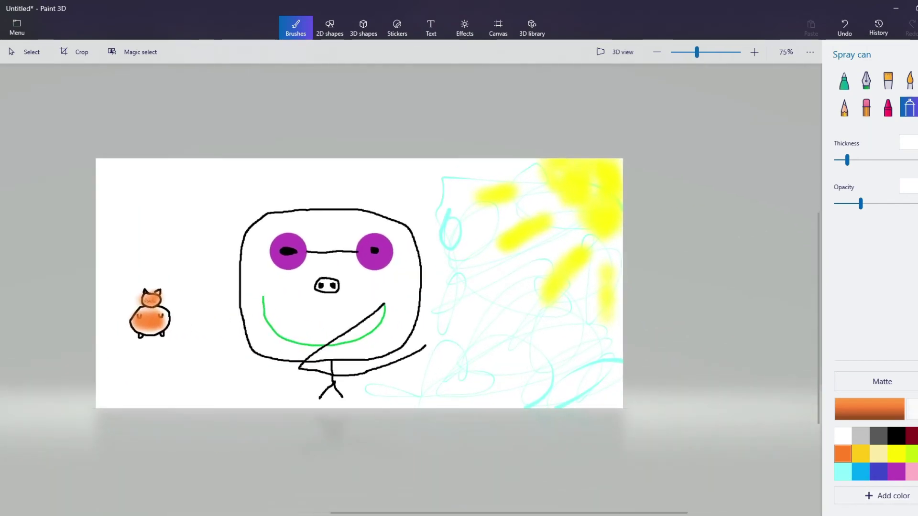
pyautogui.click(842, 474)
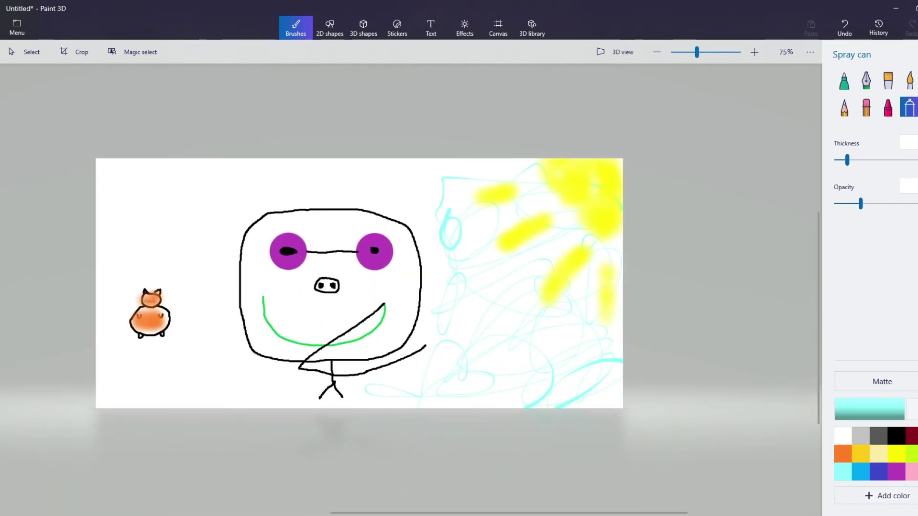
pyautogui.click(866, 80)
pyautogui.moveTo(438, 210); pyautogui.dragTo(383, 176)
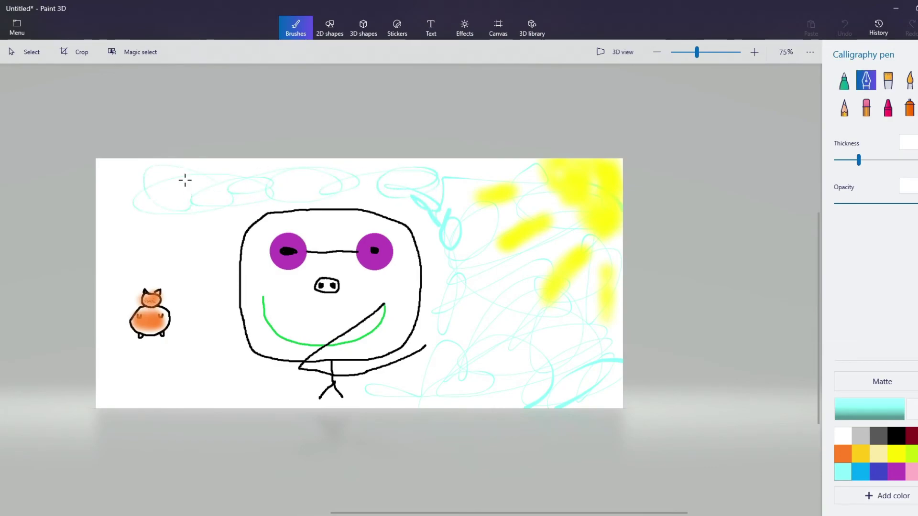
pyautogui.moveTo(113, 344); pyautogui.dragTo(122, 341)
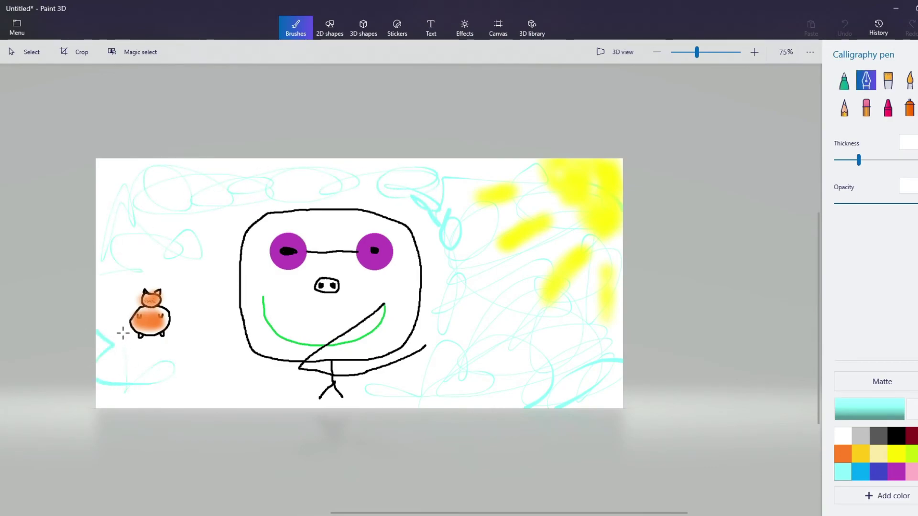
pyautogui.moveTo(198, 234)
pyautogui.mouseDown()
pyautogui.moveTo(214, 303)
pyautogui.moveTo(229, 277)
pyautogui.moveTo(204, 329)
pyautogui.mouseUp()
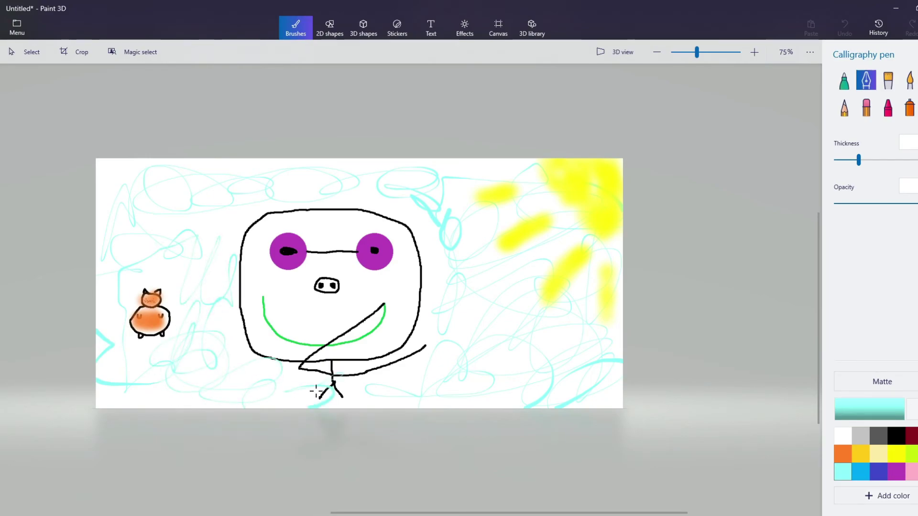
pyautogui.scroll(-2, 371, 305)
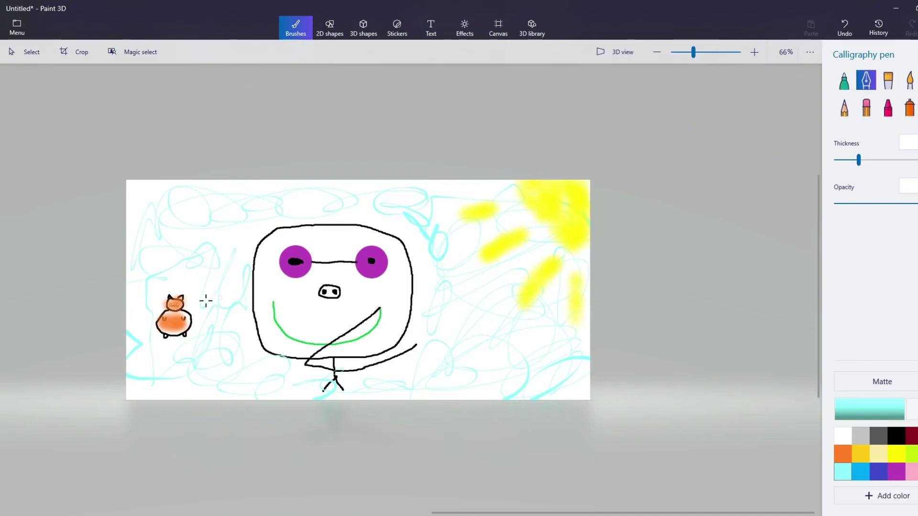